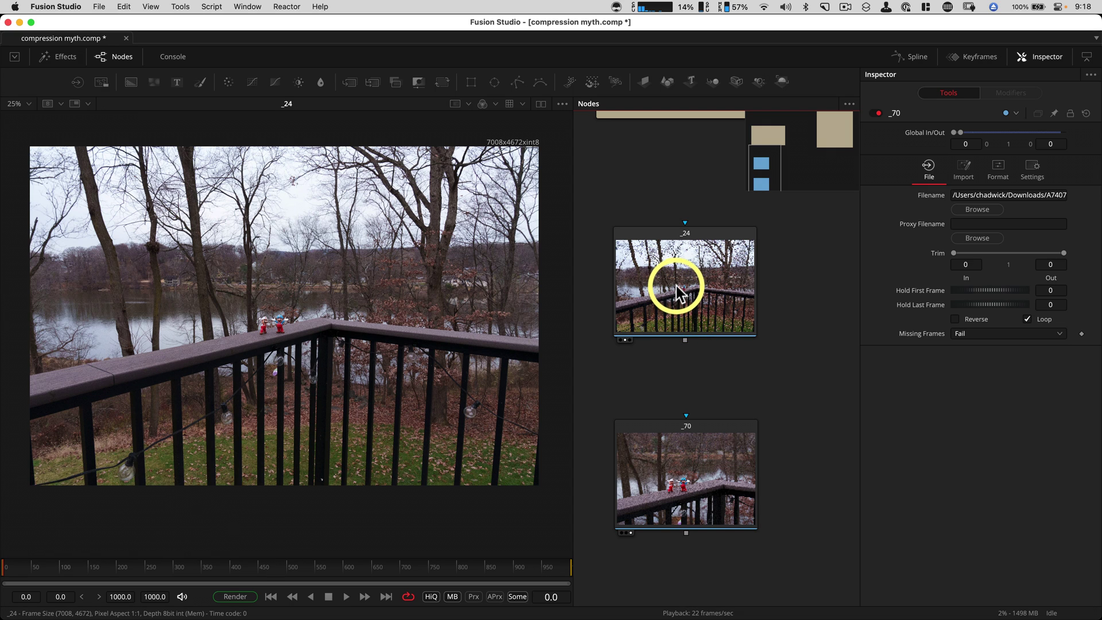
Compare the _24 and _70 images in the viewer and read the note on focal-length scale factors.
left_click_drag(677, 286, 252, 420)
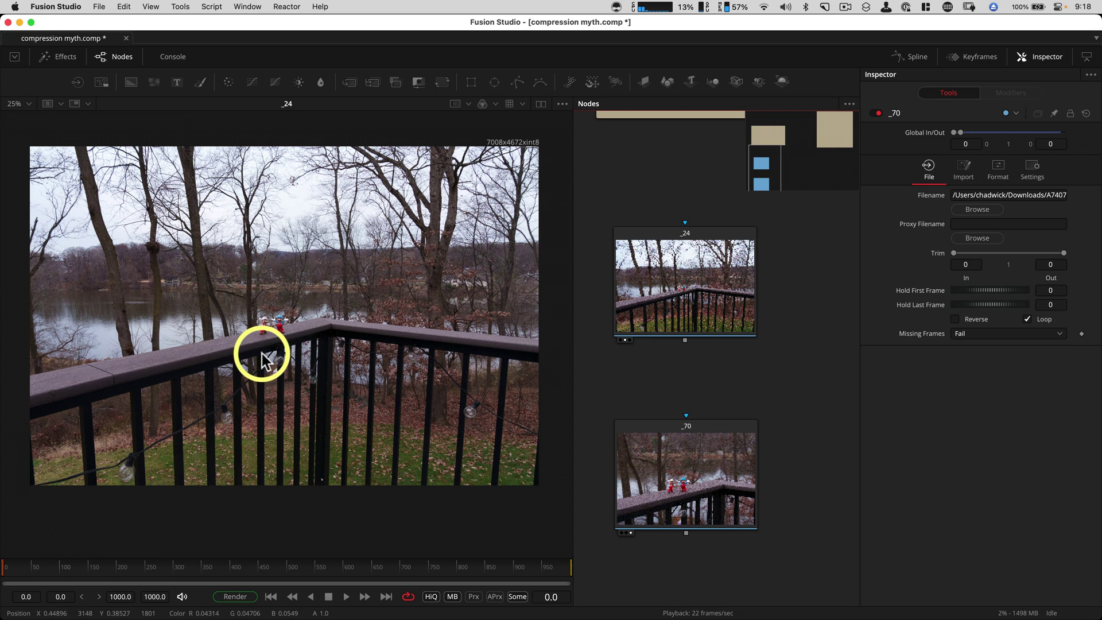
left_click_drag(664, 485, 269, 350)
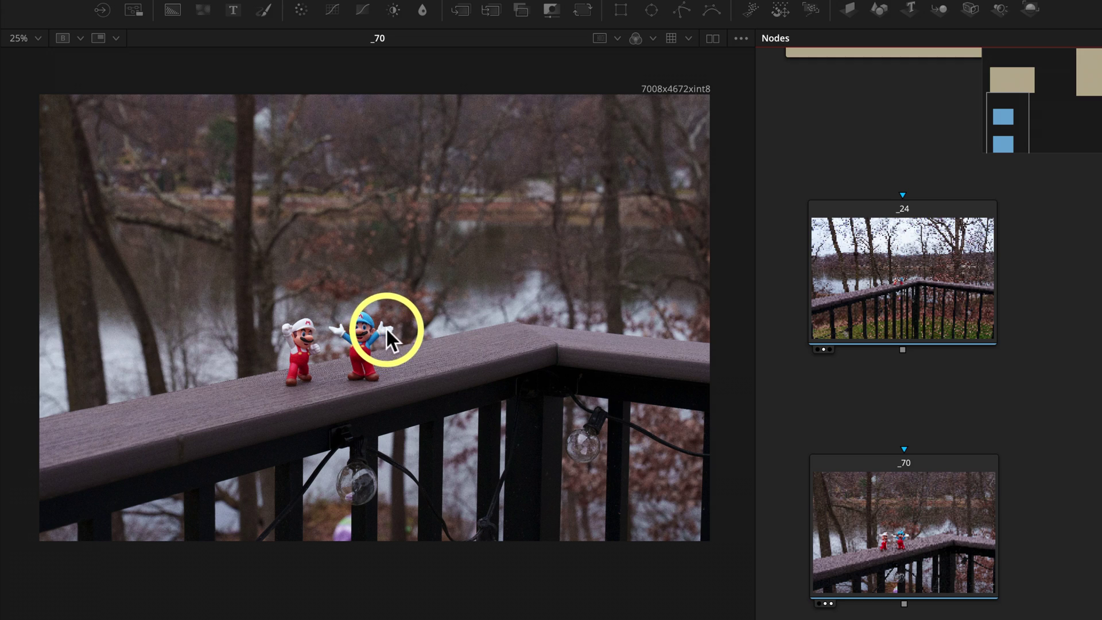
left_click_drag(386, 330, 543, 326)
scroll(543, 327, "down", 3)
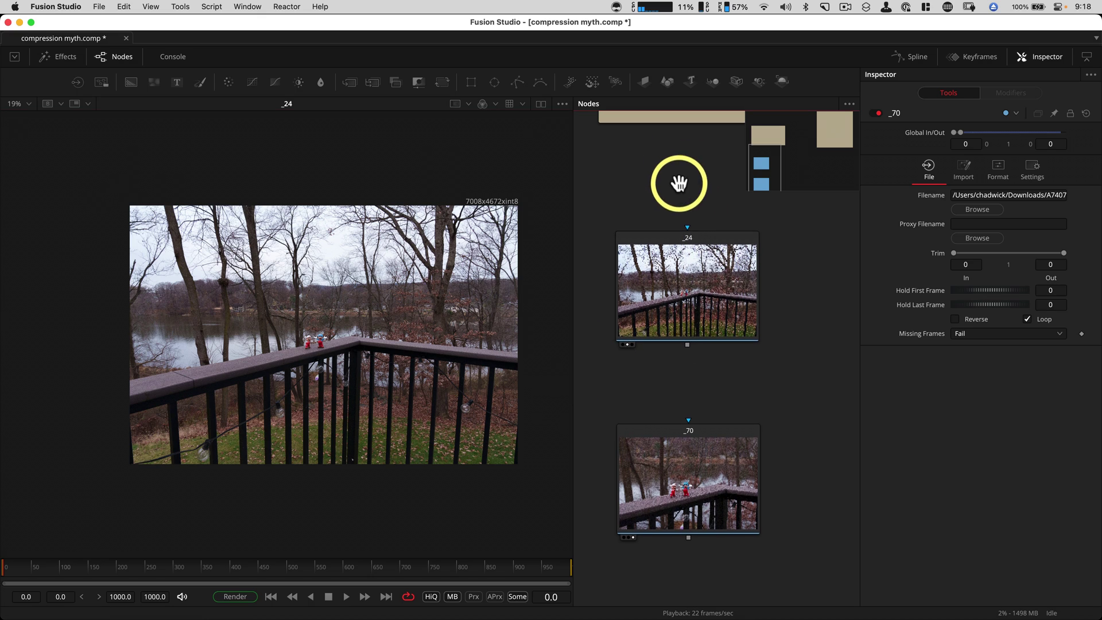
left_click_drag(679, 182, 674, 361)
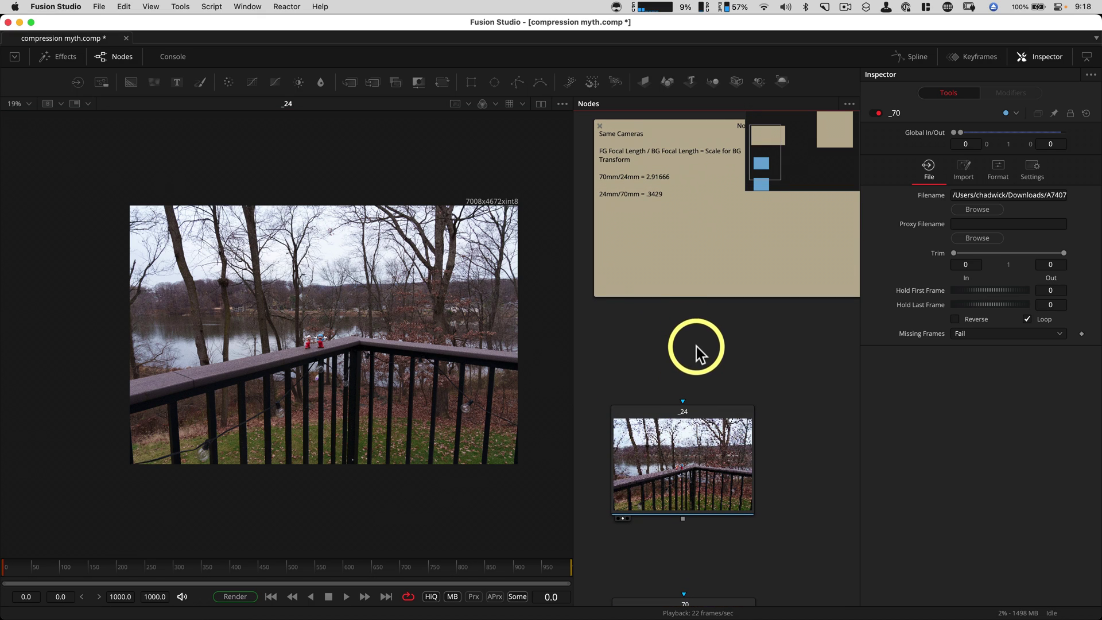
left_click_drag(701, 352, 701, 217)
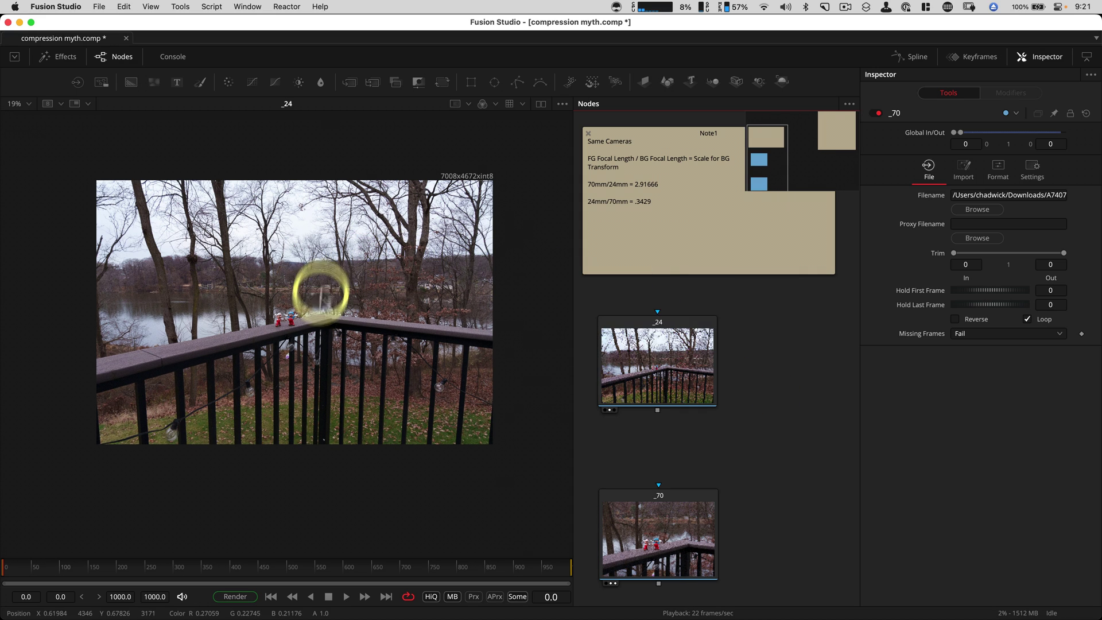
left_click_drag(664, 529, 281, 314)
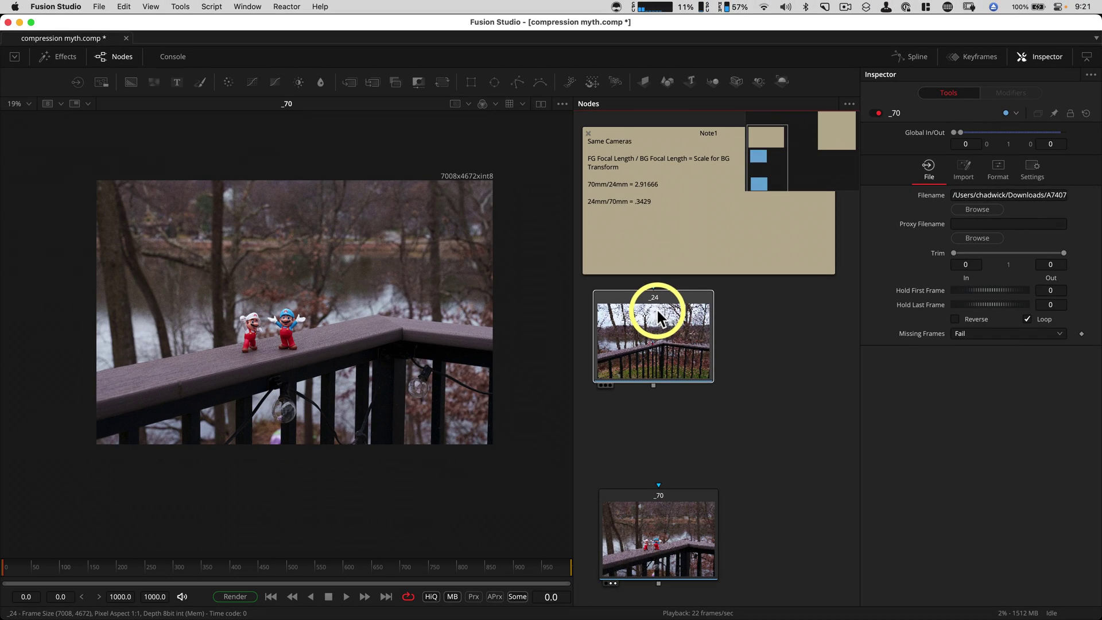
Add a Transform node after the _24 image node.
left_click(528, 604)
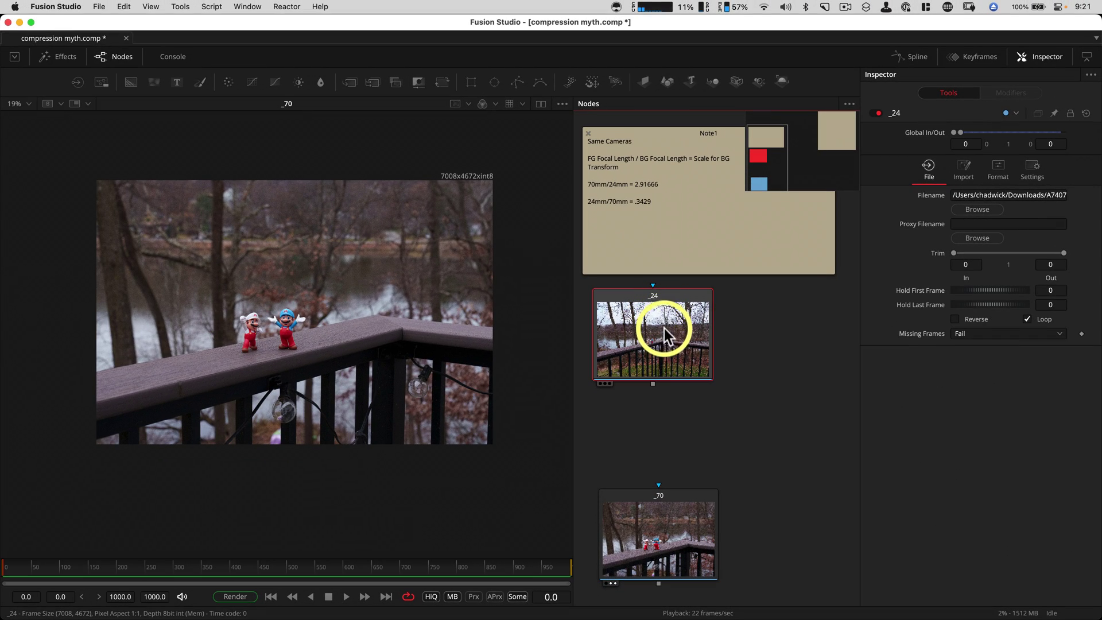
key("shift+space")
type("XF")
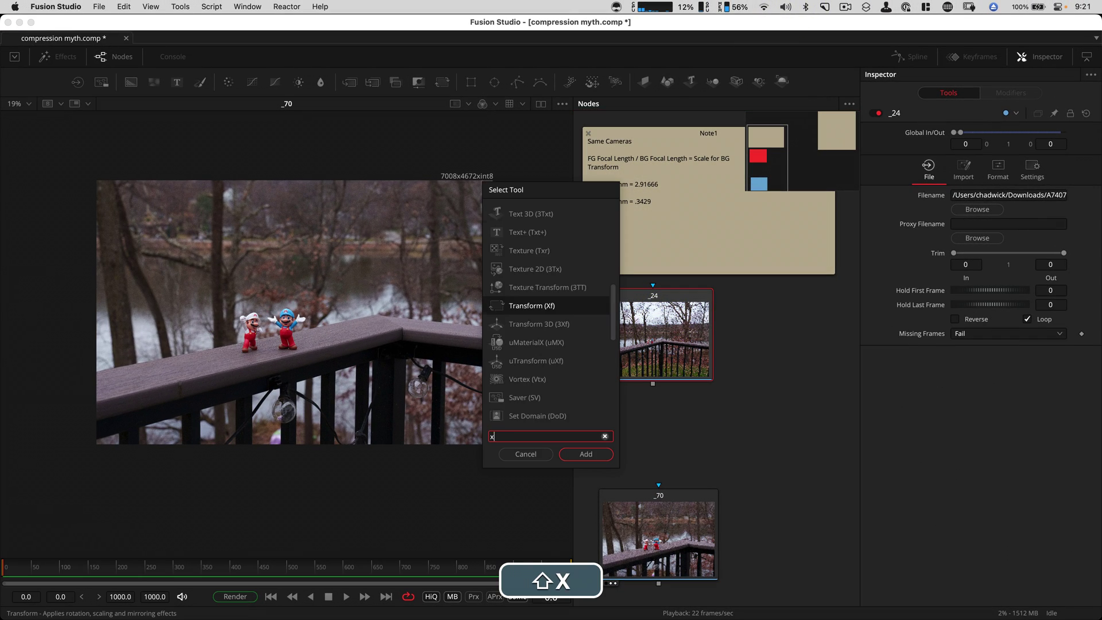
key("Return")
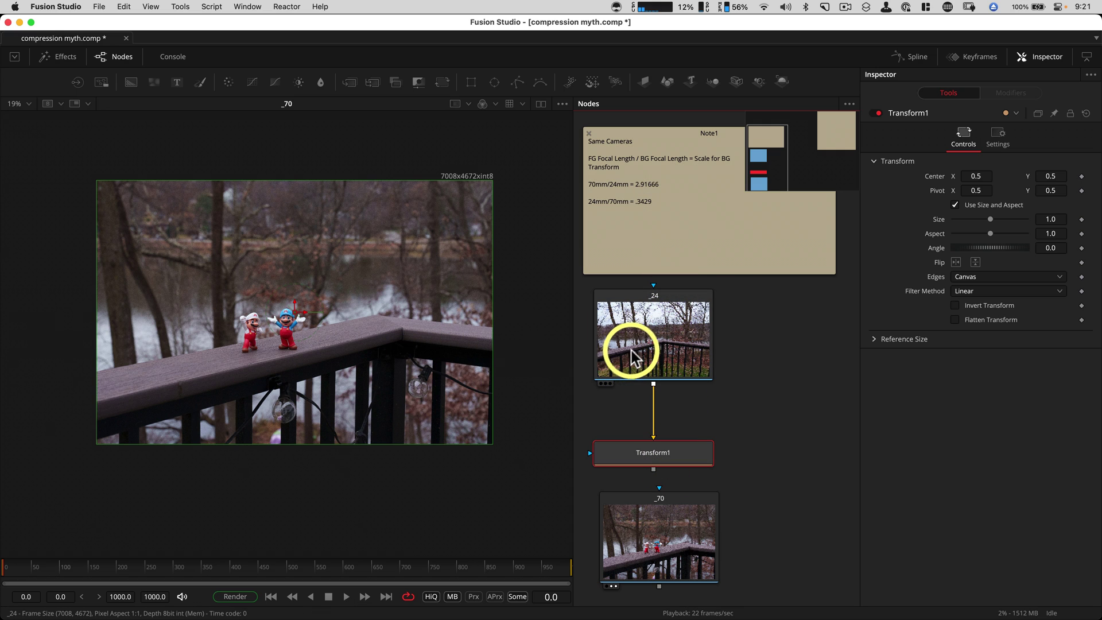
Show _24 and its Transform node in the viewer, and set the Transform's size to 2.91666.
left_click_drag(634, 350, 265, 279)
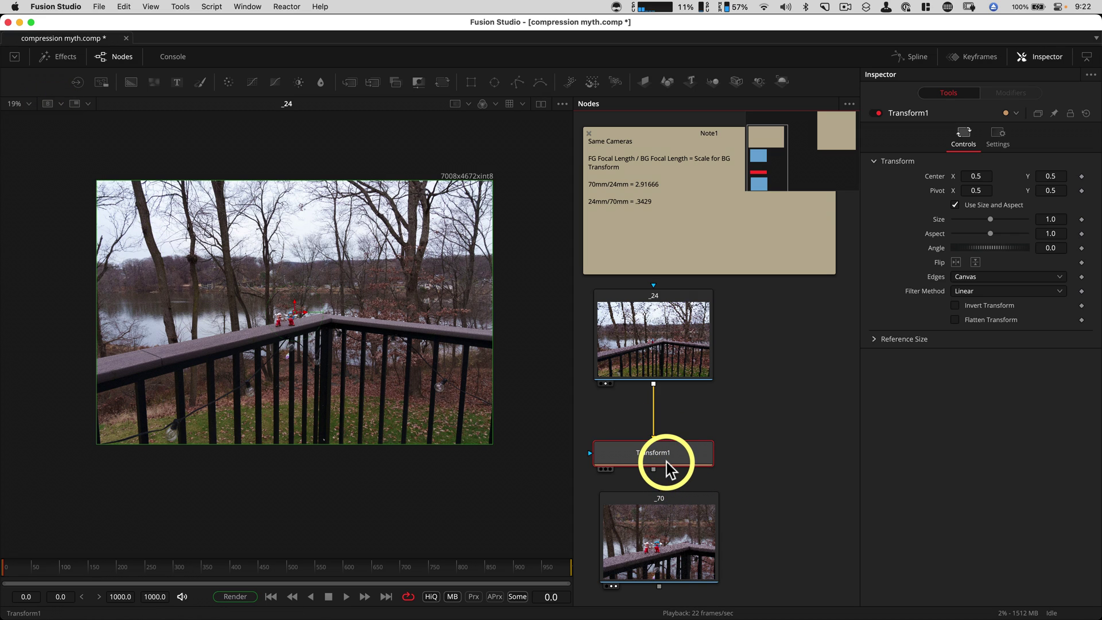
left_click_drag(672, 468, 209, 314)
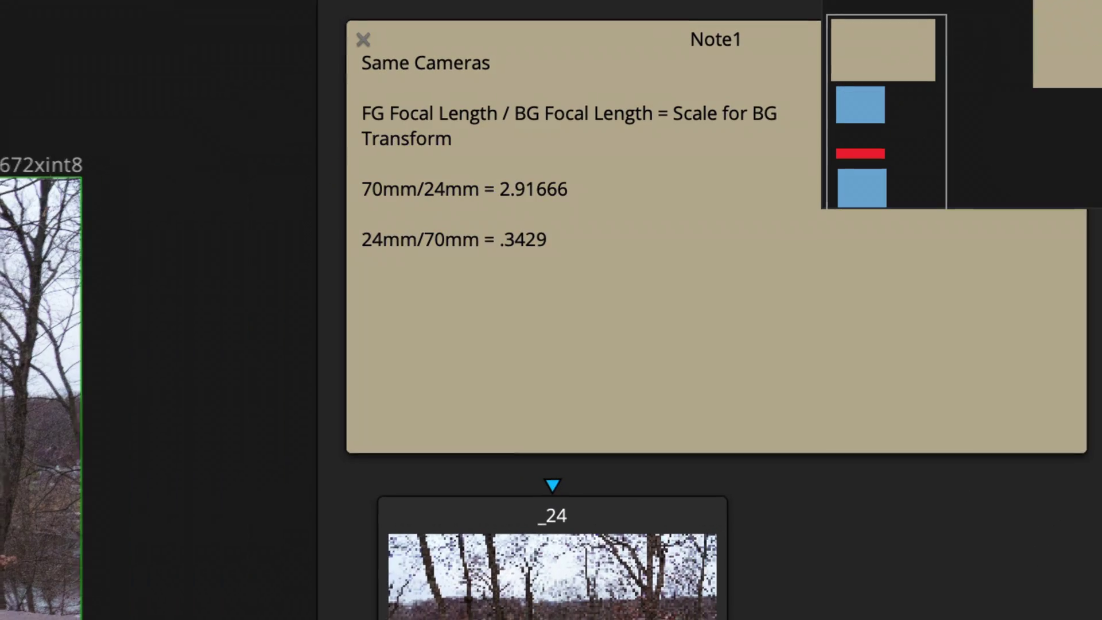
left_click(1053, 220)
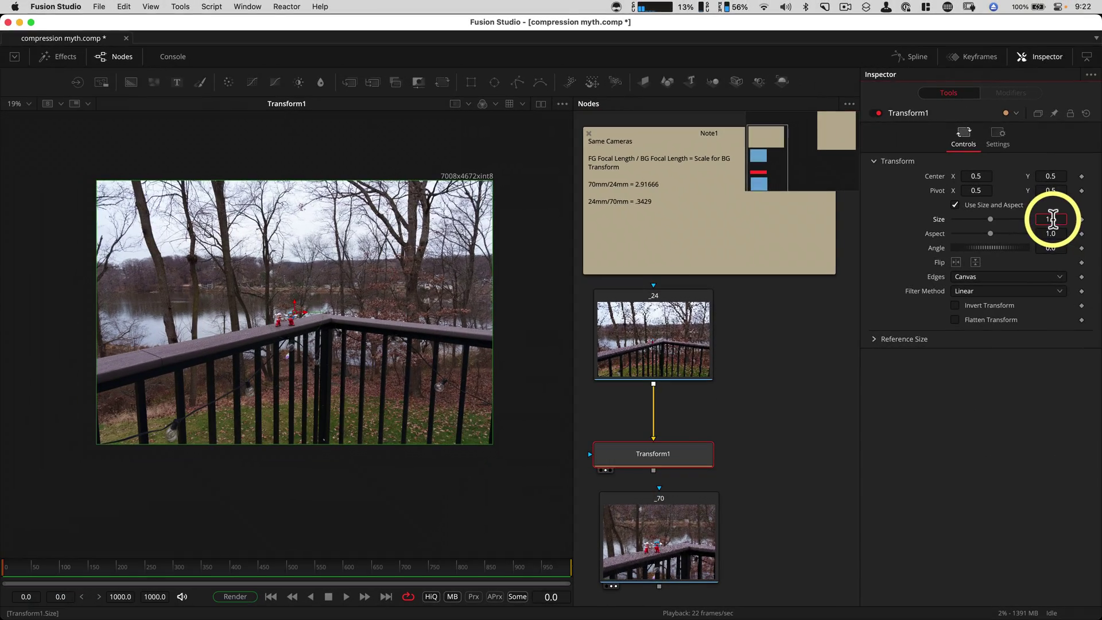
type("2")
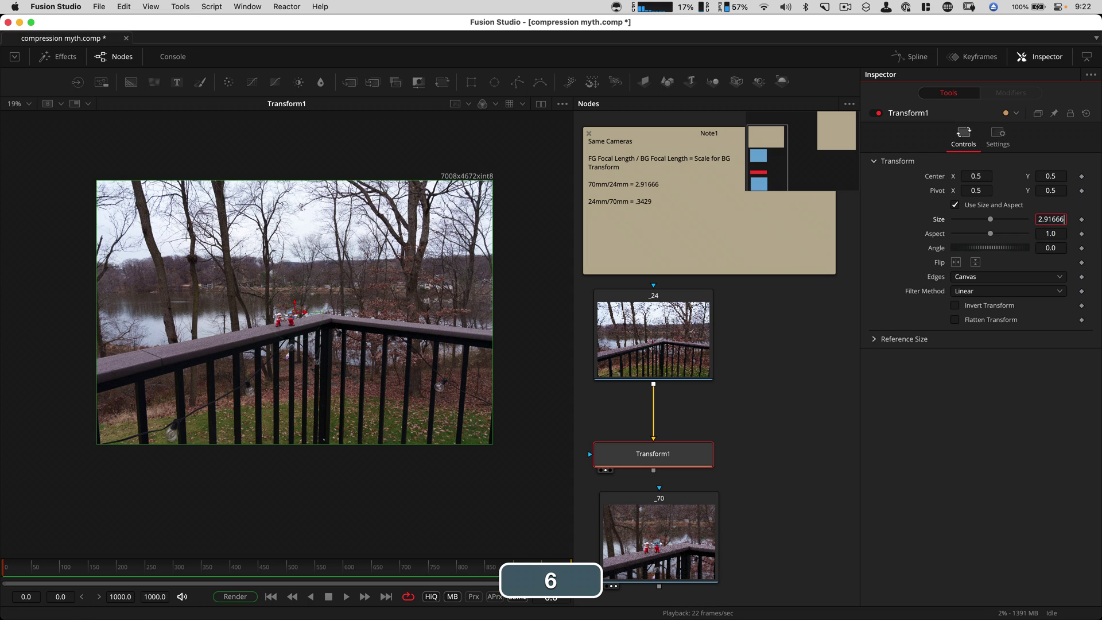
type(".91666")
key("Return")
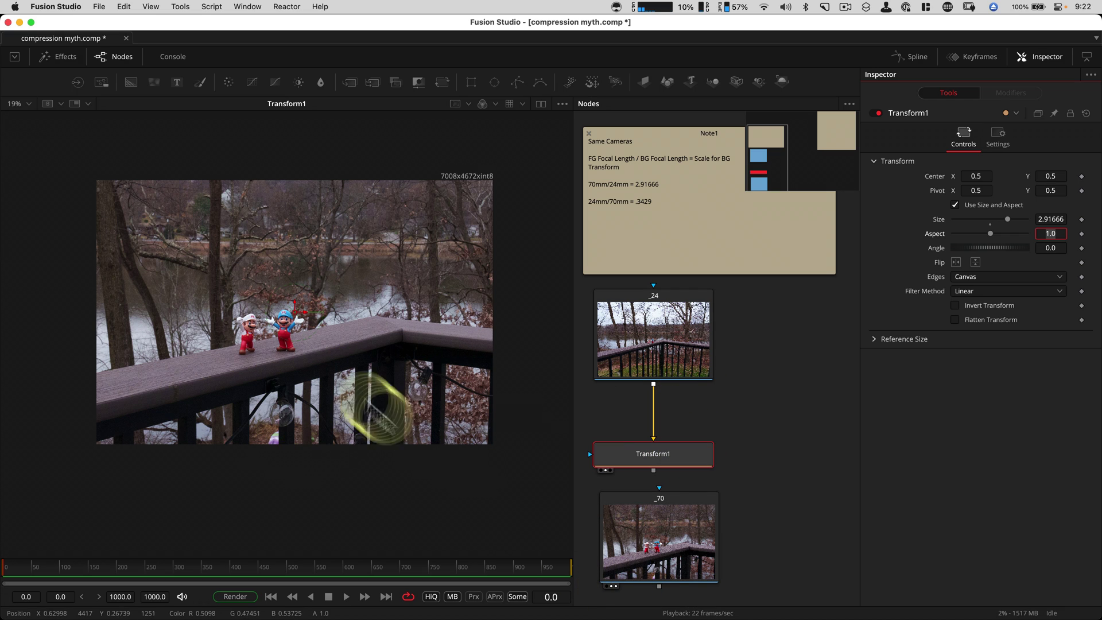
Compare _70 with the scaled Transform output in the two viewer buffers and switch to the split wipe view.
left_click_drag(200, 251, 201, 258)
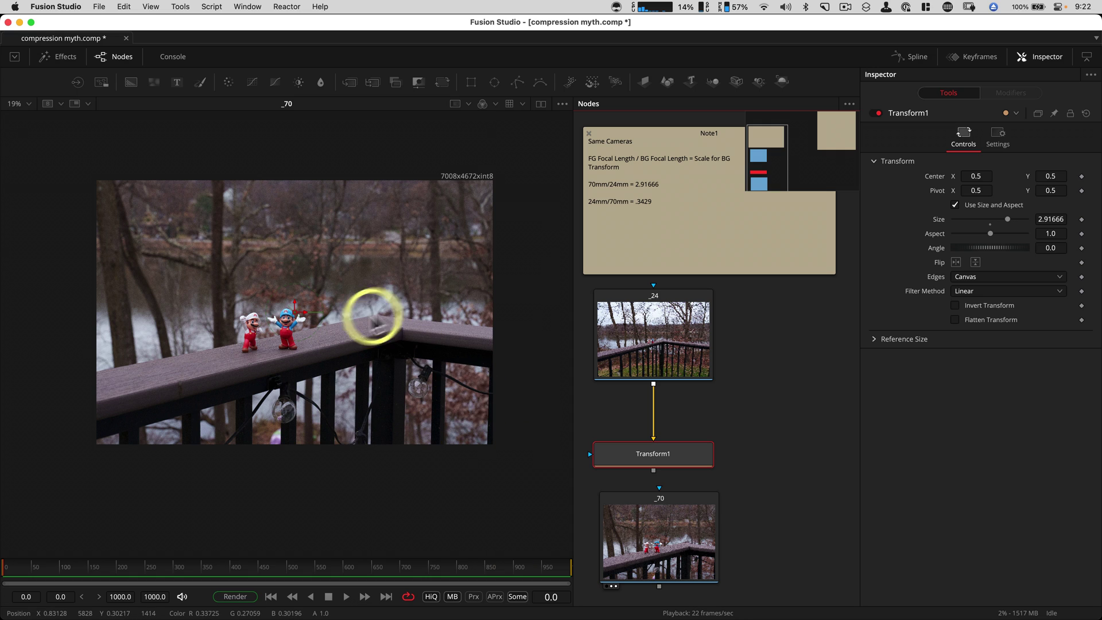
left_click_drag(645, 450, 271, 179)
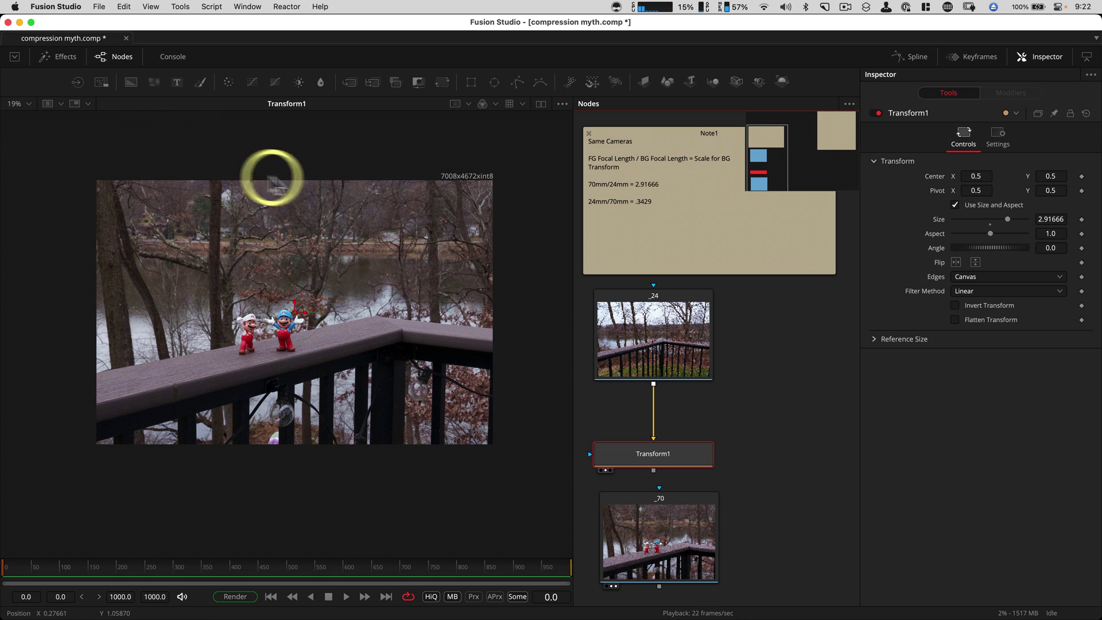
left_click(62, 104)
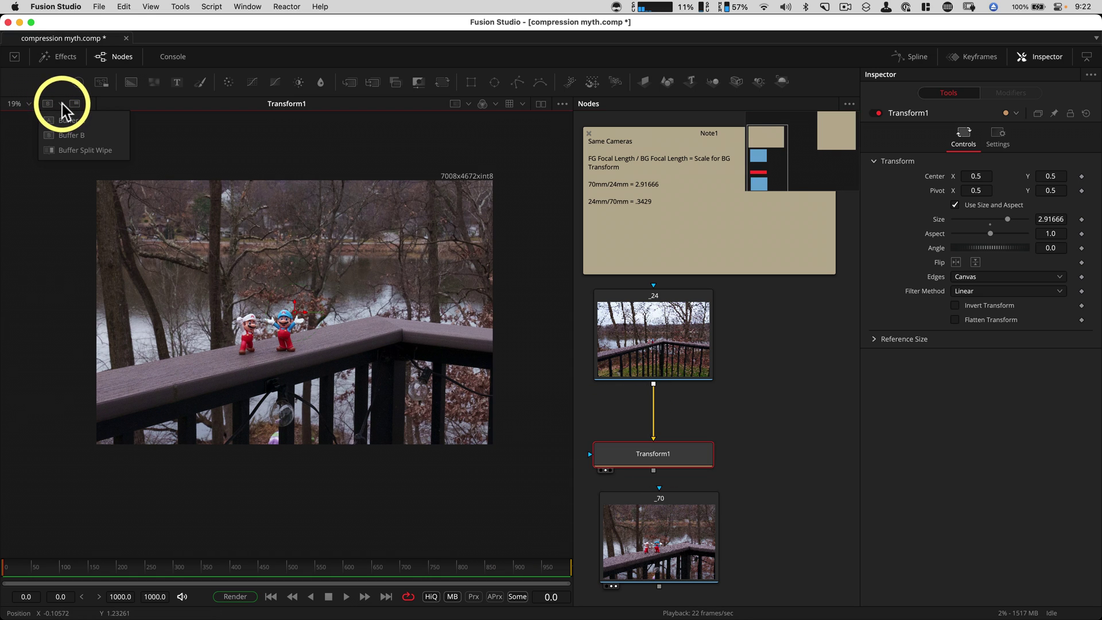
left_click(75, 123)
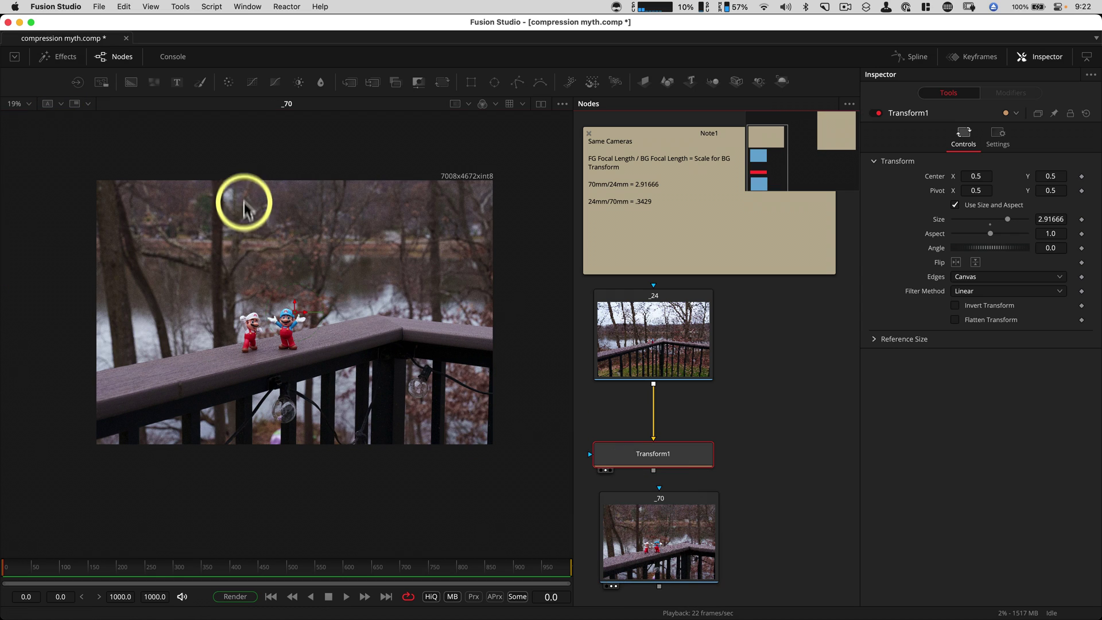
left_click(62, 104)
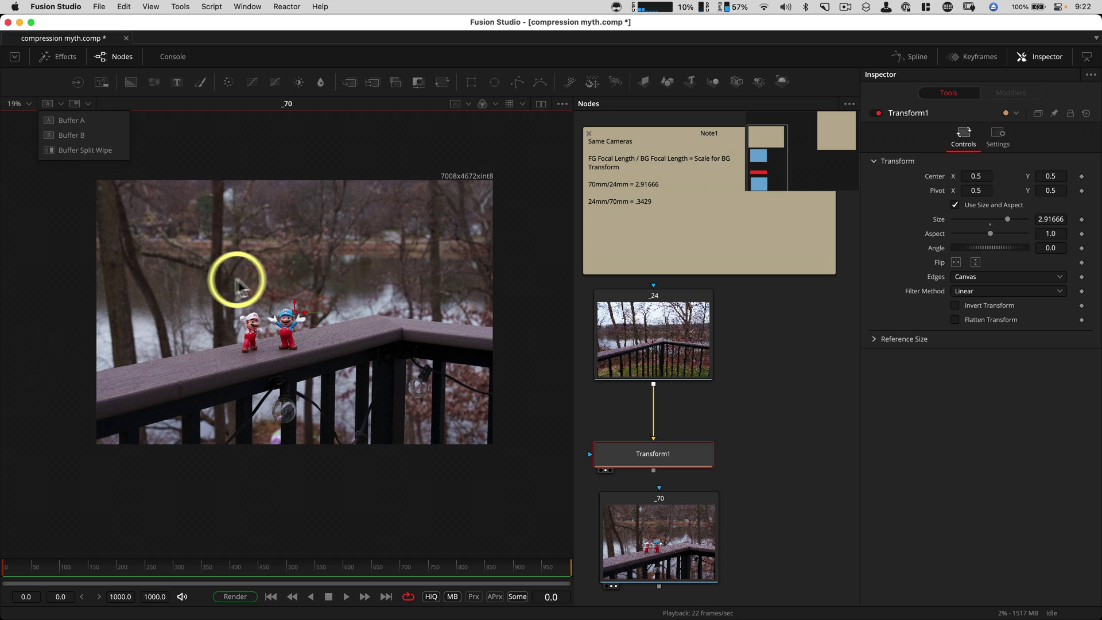
left_click(92, 151)
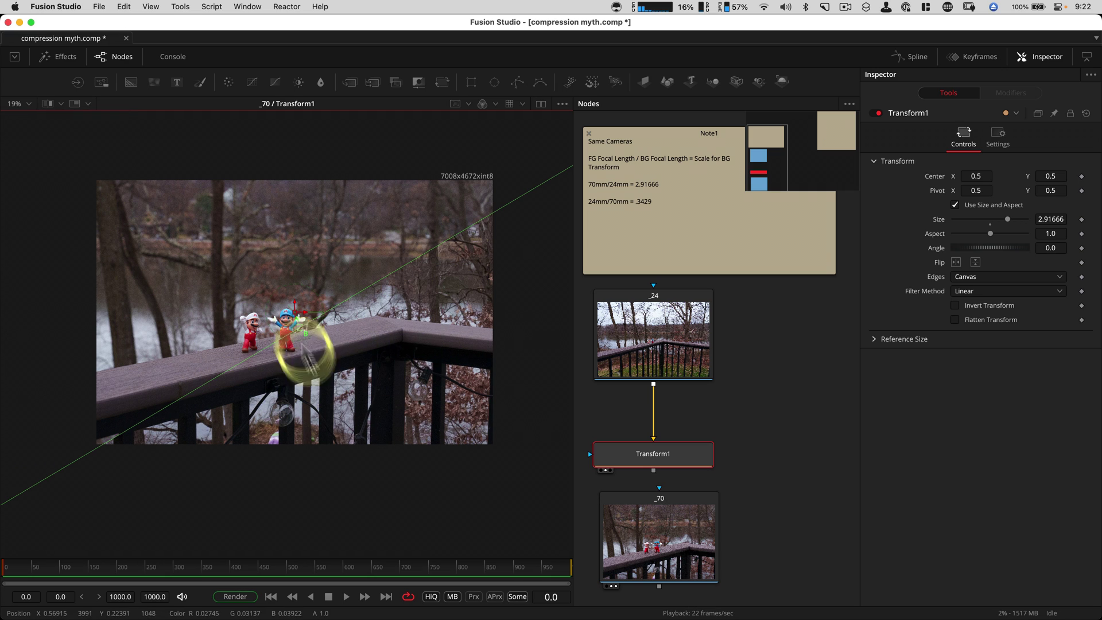
Sweep the wipe divider across the area around the two figurines to compare the image alignment up close.
scroll(294, 275, "up", 3)
scroll(294, 269, "up", 2)
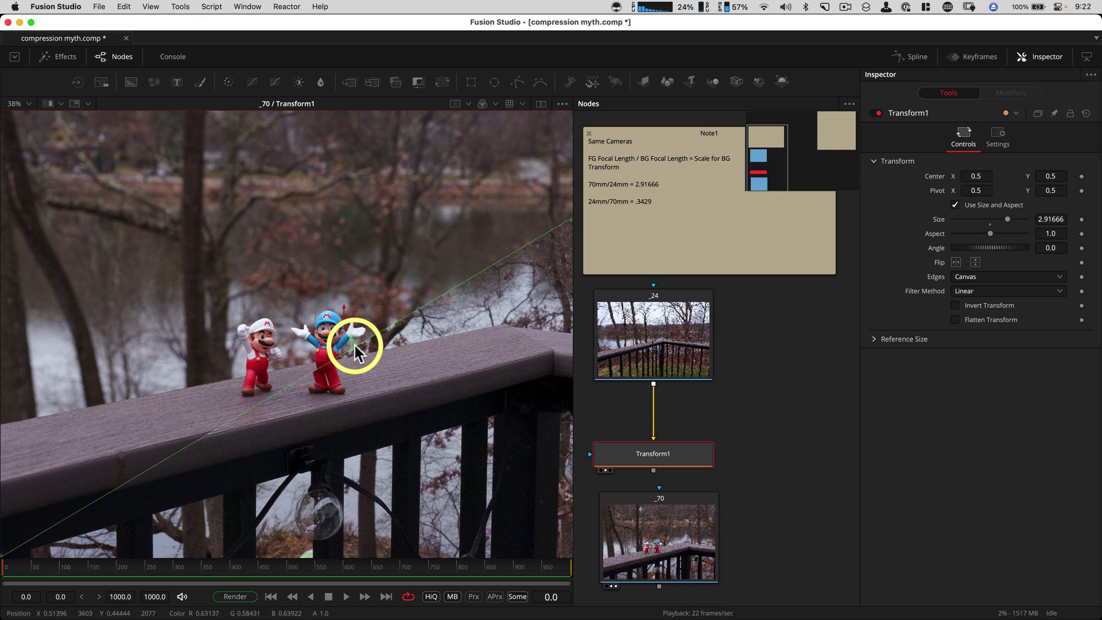
left_click_drag(356, 345, 214, 247)
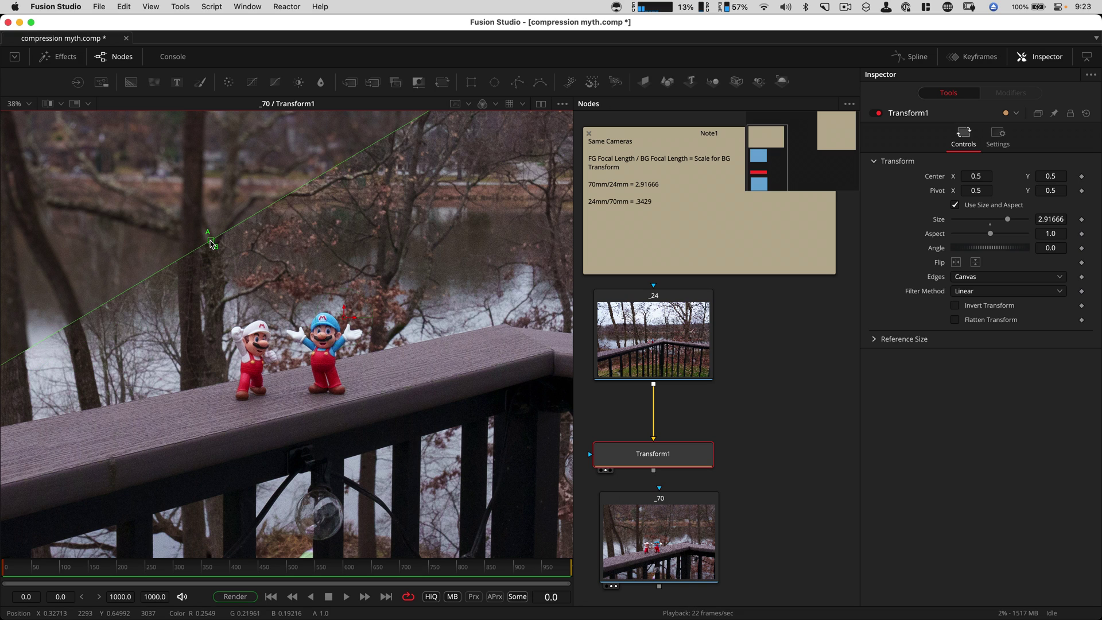
left_click_drag(212, 242, 293, 287)
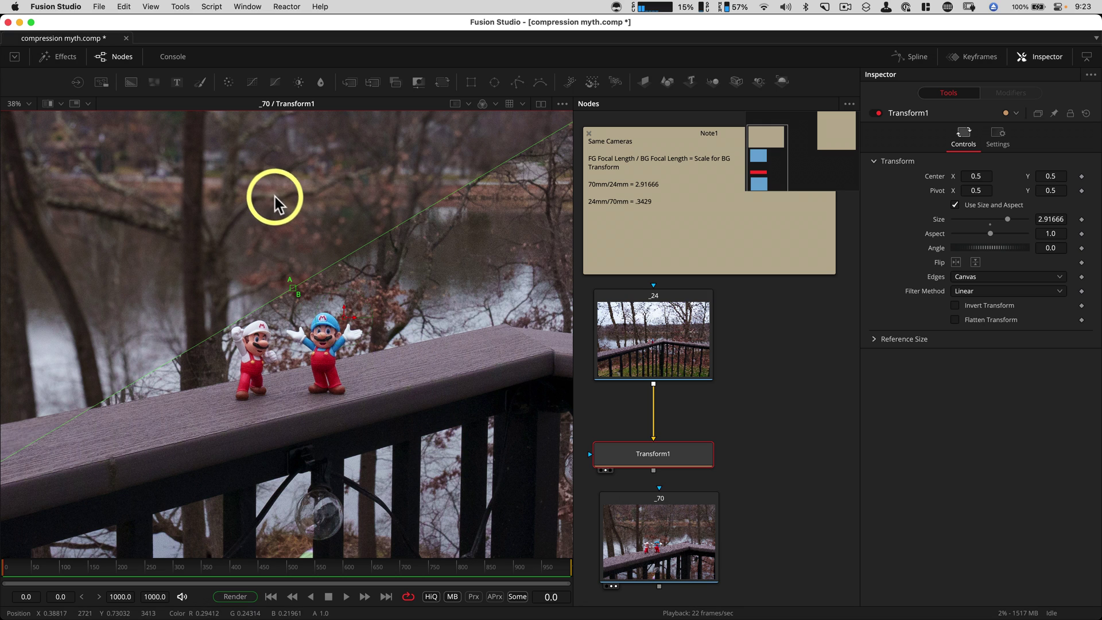
Leave the split wipe, disconnect the Transform node from _24 and move it aside, and show _24 in the viewer.
key("comma")
scroll(411, 299, "down", 4)
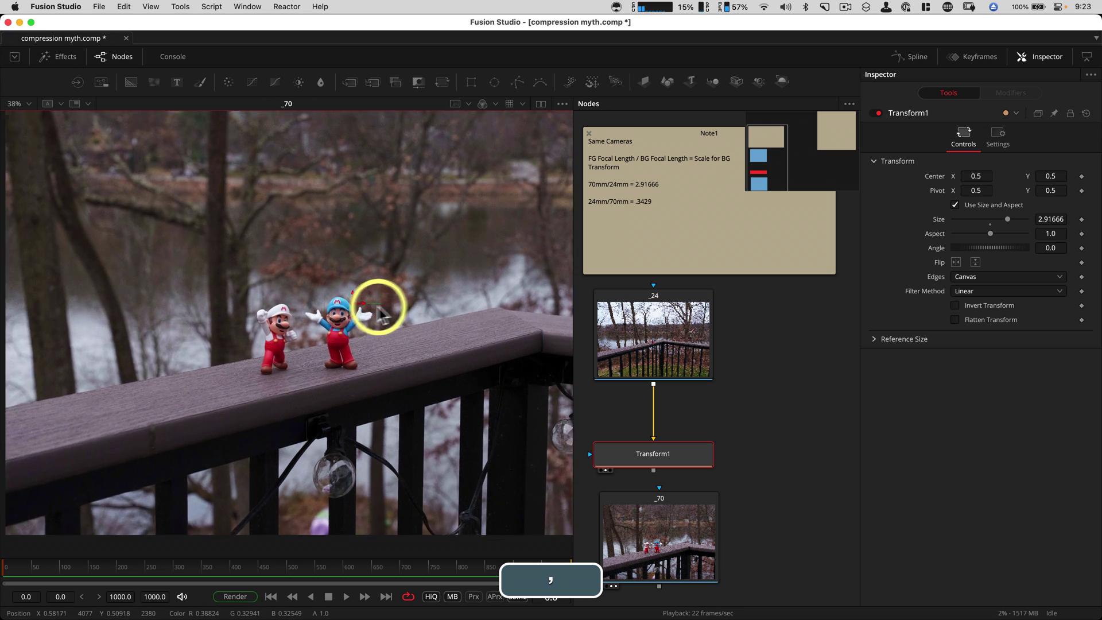
left_click(653, 424)
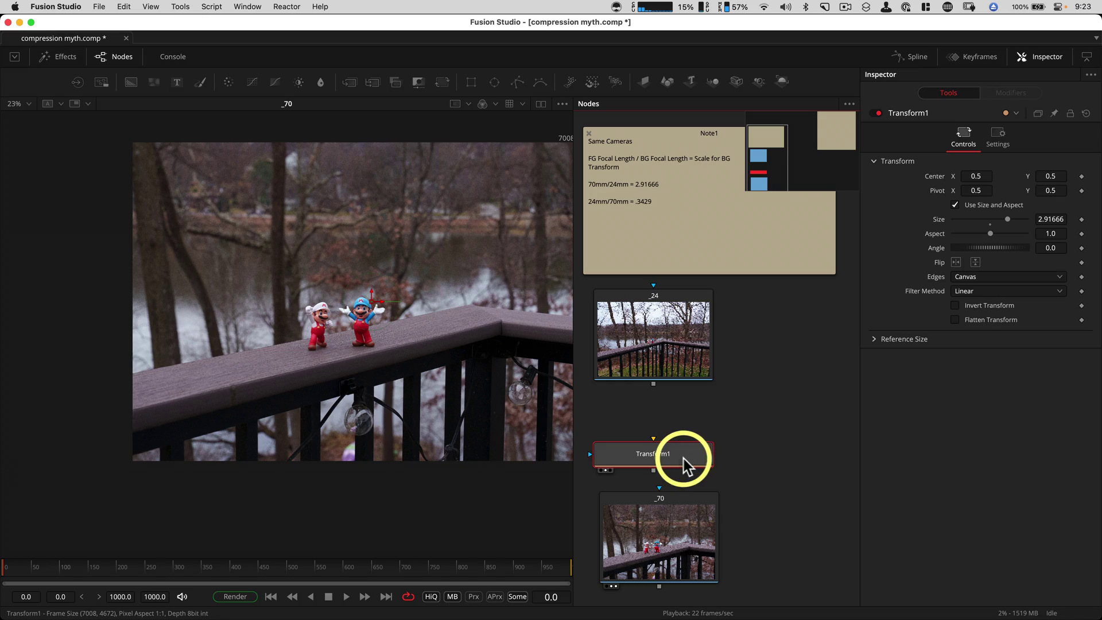
left_click_drag(684, 462, 816, 457)
left_click_drag(668, 347, 339, 265)
Set the size of the disconnected Transform node to 0.3429.
scroll(320, 351, "up", 1)
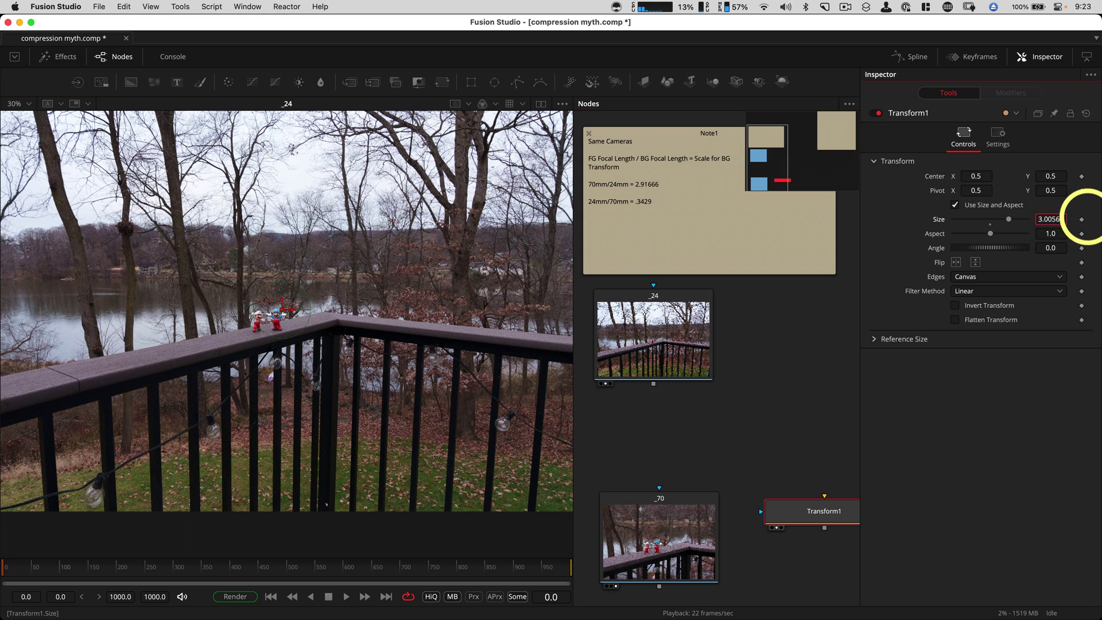
type(".3429")
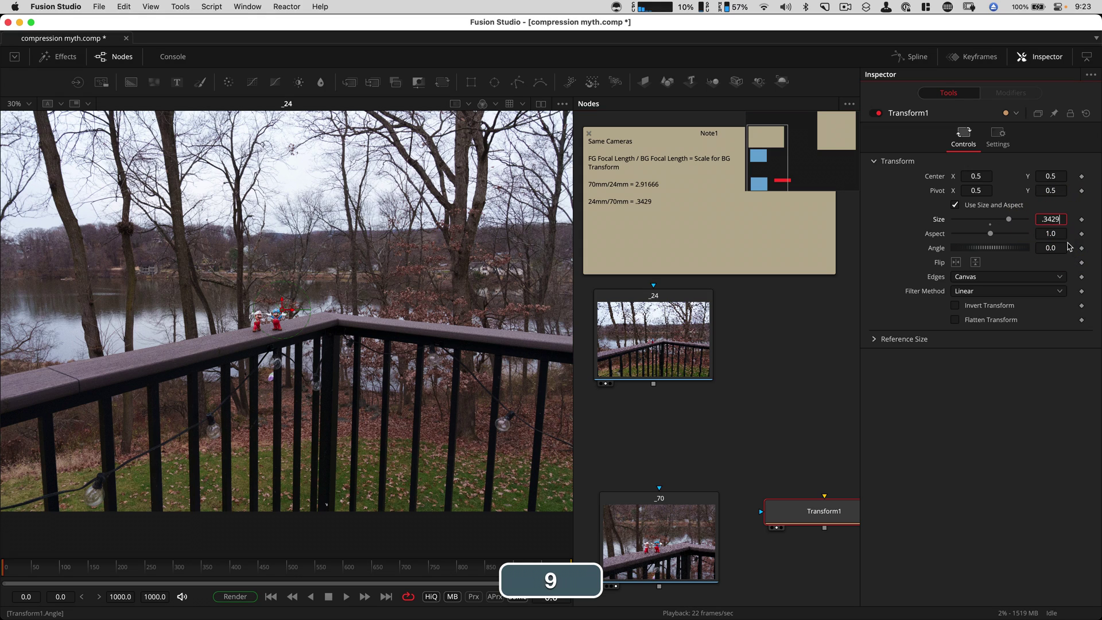
left_click_drag(807, 515, 808, 521)
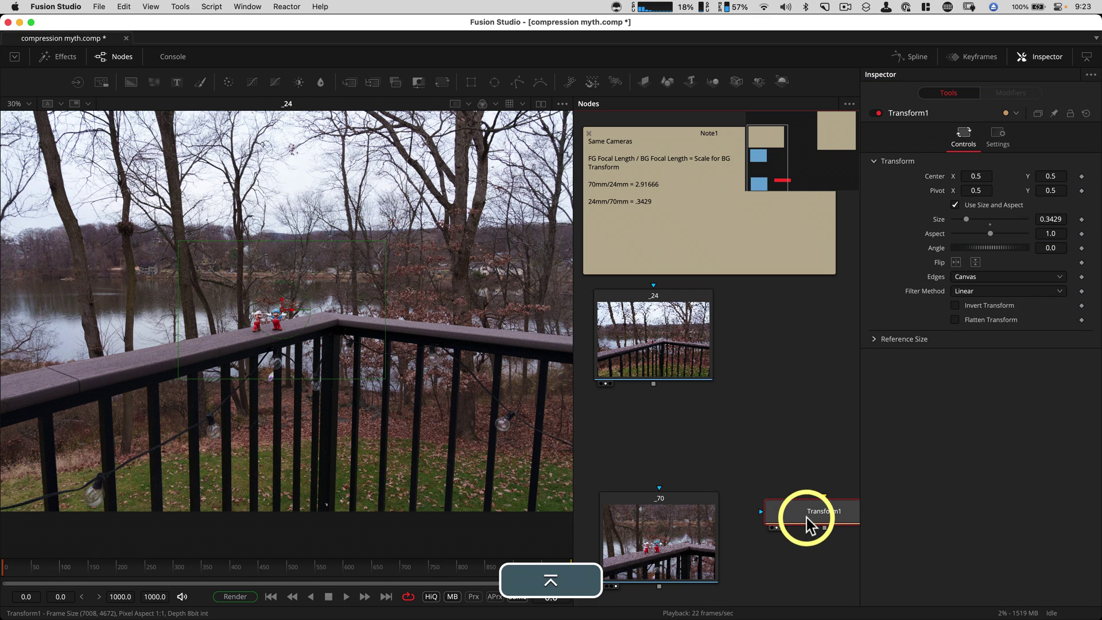
Place the Transform node below _70, feed _70 into it, and show the scaled-down result in the viewer.
left_click_drag(714, 496, 704, 419)
left_click_drag(662, 453, 670, 389)
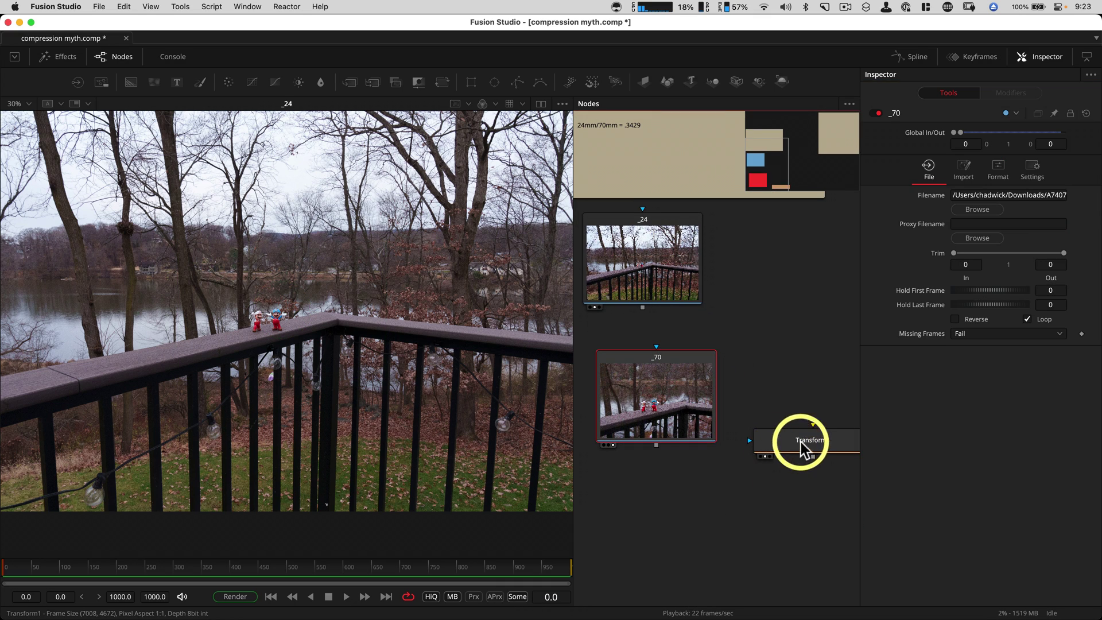
left_click_drag(800, 446, 652, 516)
left_click_drag(669, 411, 406, 443)
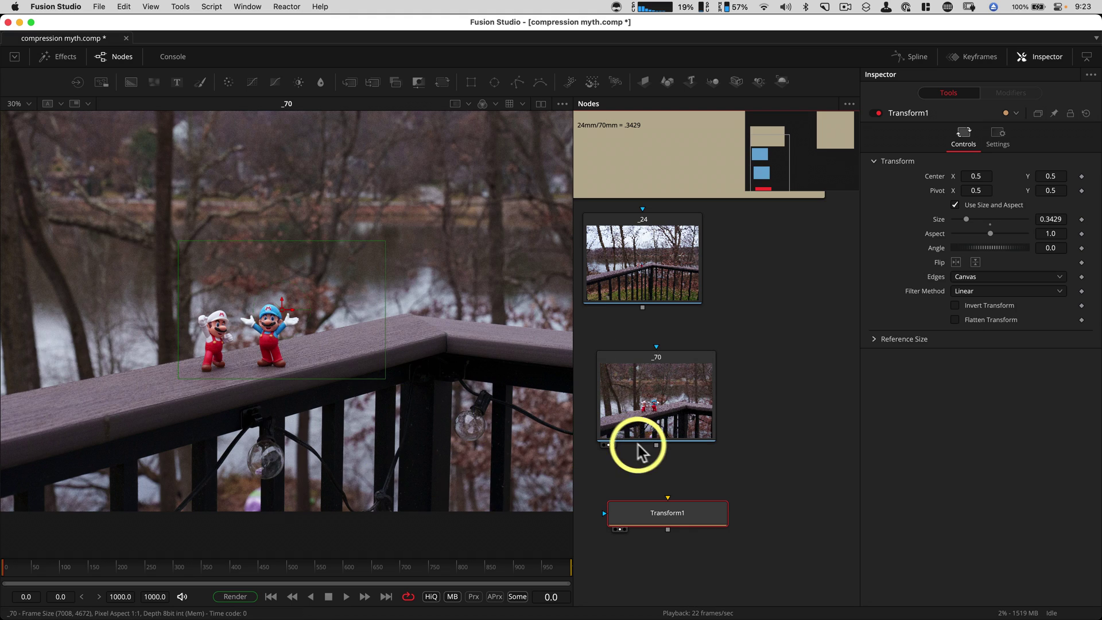
left_click_drag(667, 515, 235, 367)
mouse_move(314, 355)
left_mouse_down()
mouse_move(335, 347)
mouse_move(322, 337)
left_mouse_up()
scroll(345, 347, "down", 3)
scroll(328, 342, "up", 2)
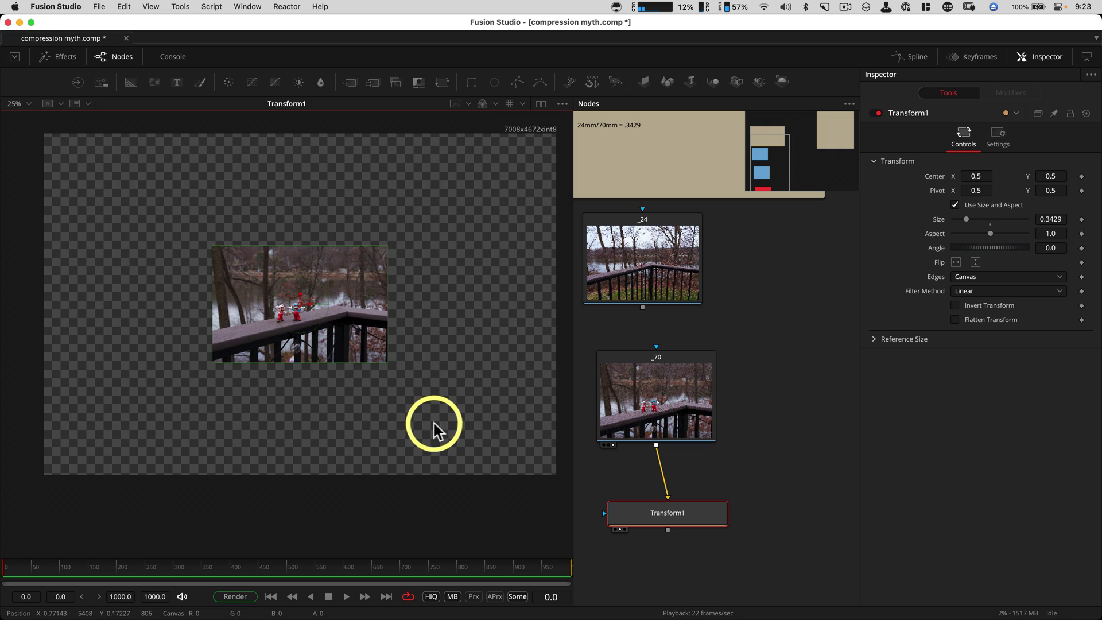
Load _24 into the second viewer buffer and wipe between it and the scaled-down _70 around the figurines.
key("period")
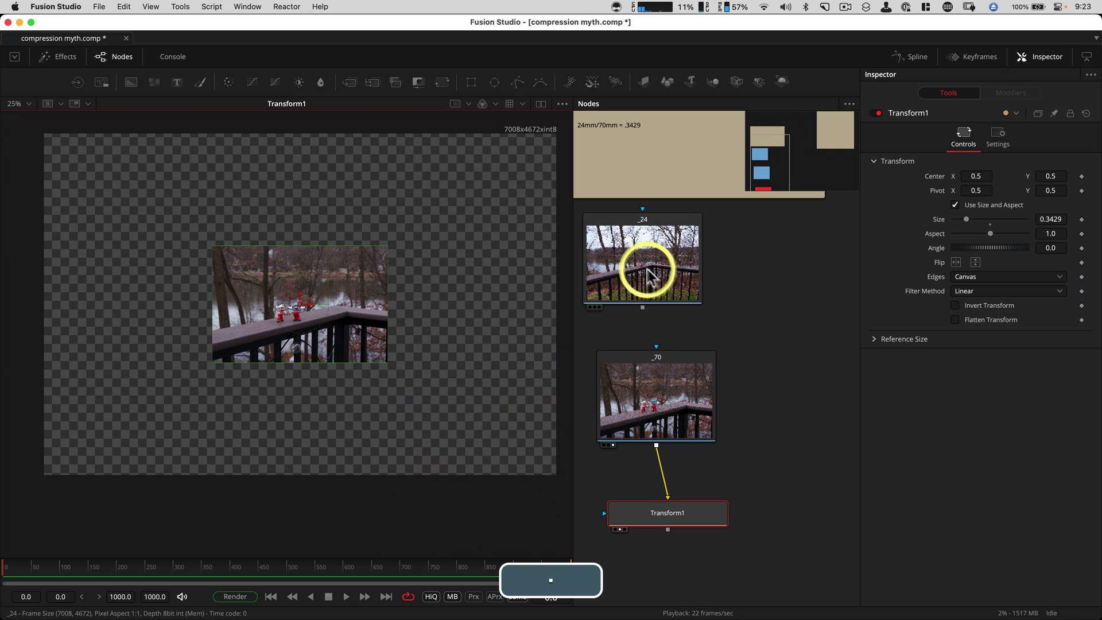
left_click_drag(647, 266, 419, 275)
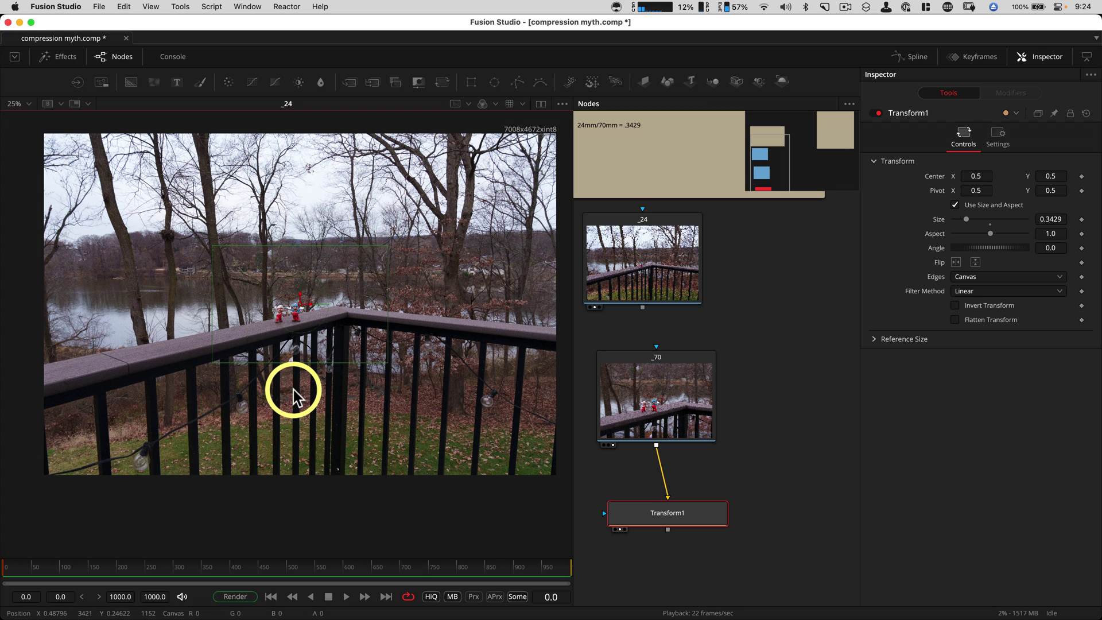
key("slash")
scroll(305, 295, "up", 5)
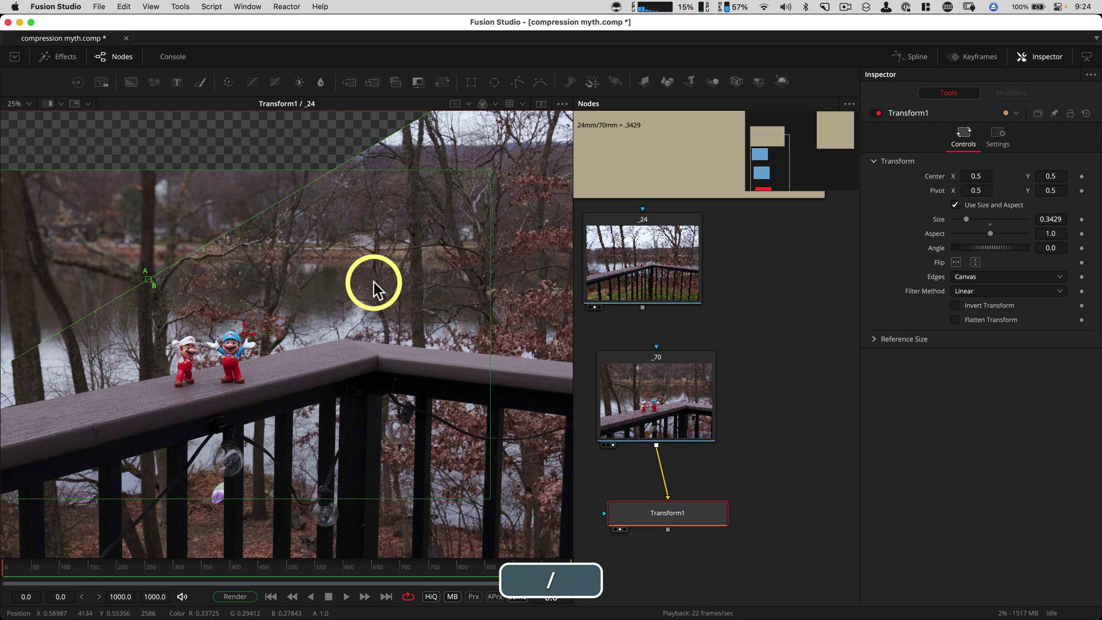
left_click_drag(146, 281, 308, 290)
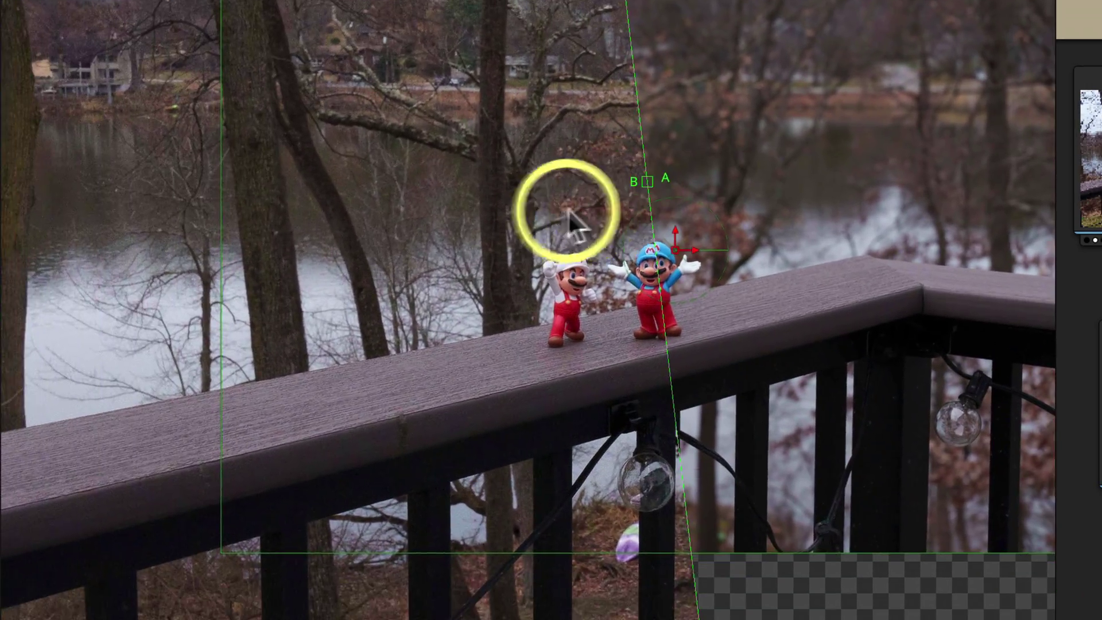
Compare the scaled-down _70 with _24 up close, moving the split wipe across the background trees and down to the railing.
scroll(639, 227, "up", 2)
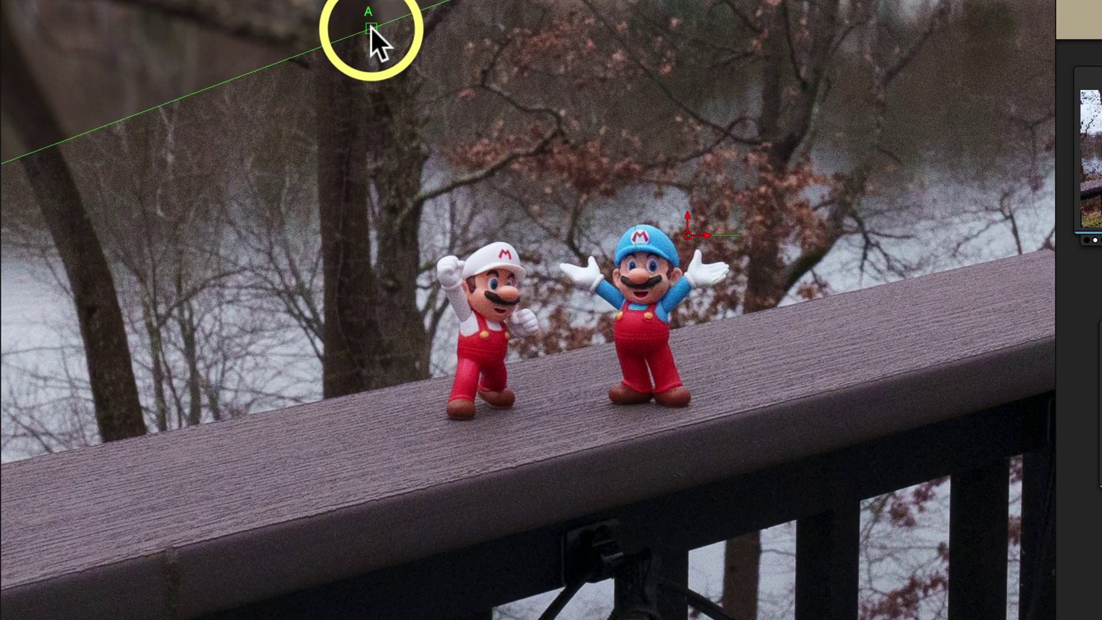
left_click_drag(469, 151, 486, 94)
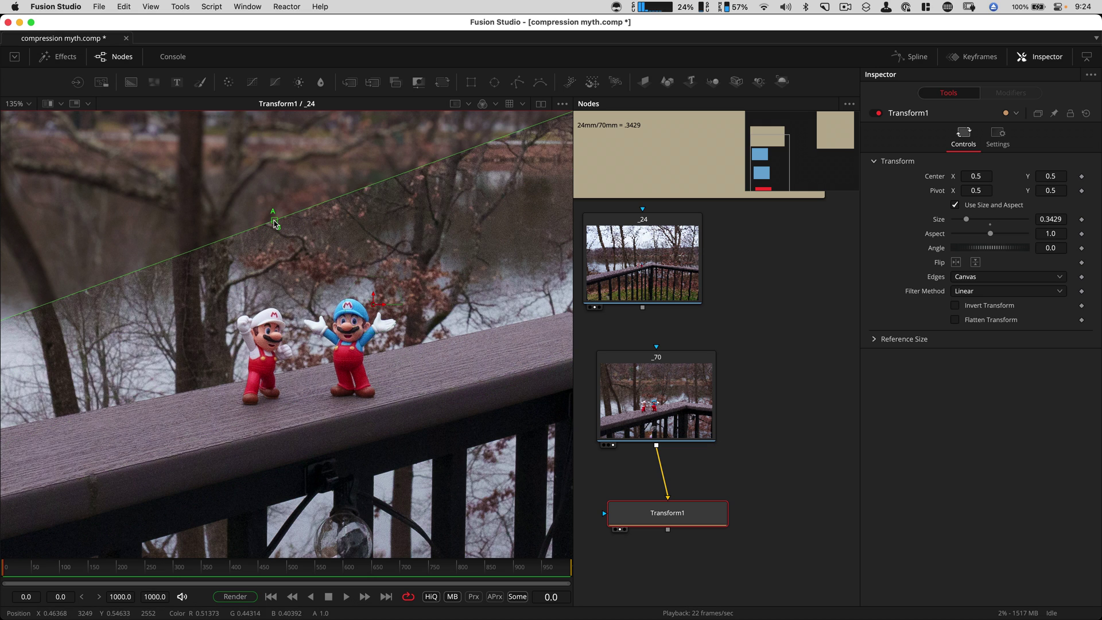
mouse_move(275, 223)
left_mouse_down()
mouse_move(428, 381)
mouse_move(293, 228)
left_mouse_up()
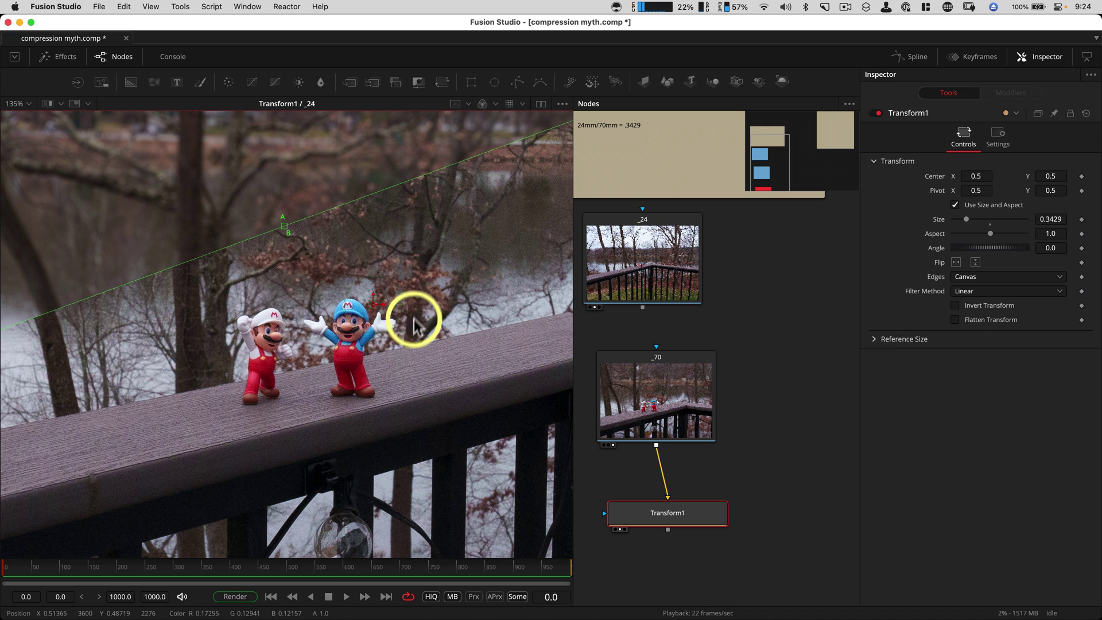
left_click_drag(420, 273, 411, 258)
scroll(410, 264, "down", 3)
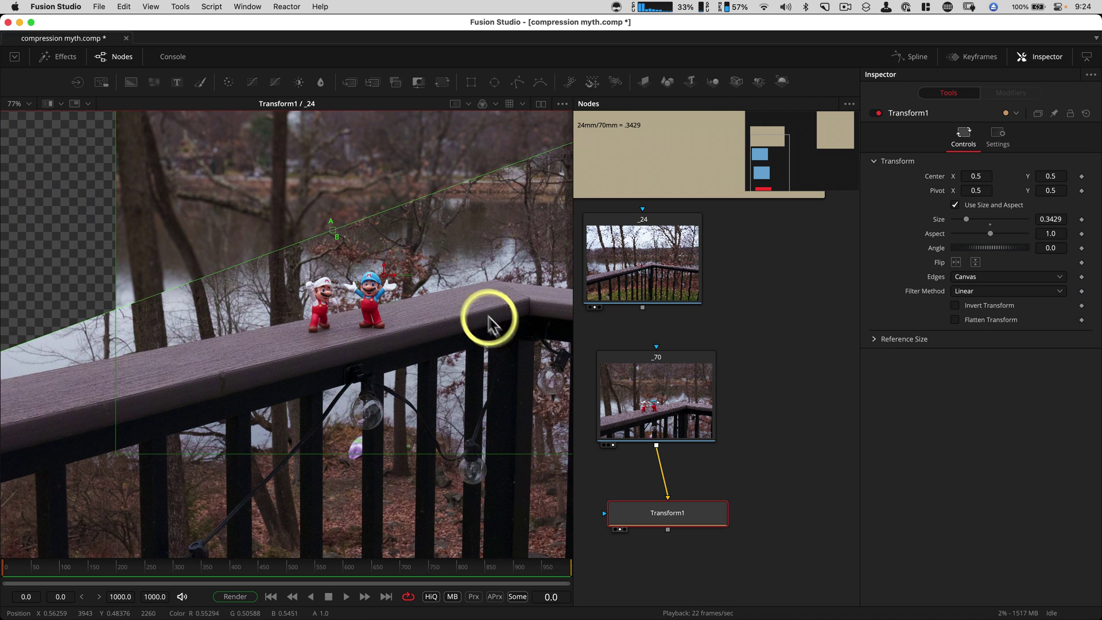
left_click_drag(487, 379, 392, 396)
left_click_drag(238, 252, 343, 355)
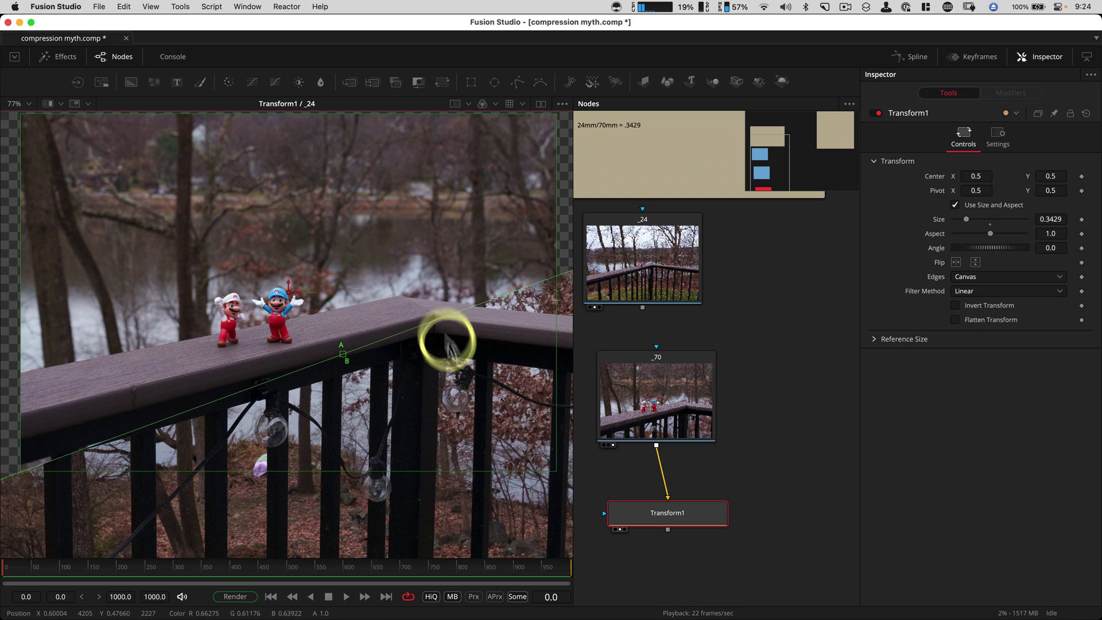
Hide the Inspector and bring the note with the scale formula for different camera sensor sizes into view in the node graph.
left_click_drag(762, 278, 792, 316)
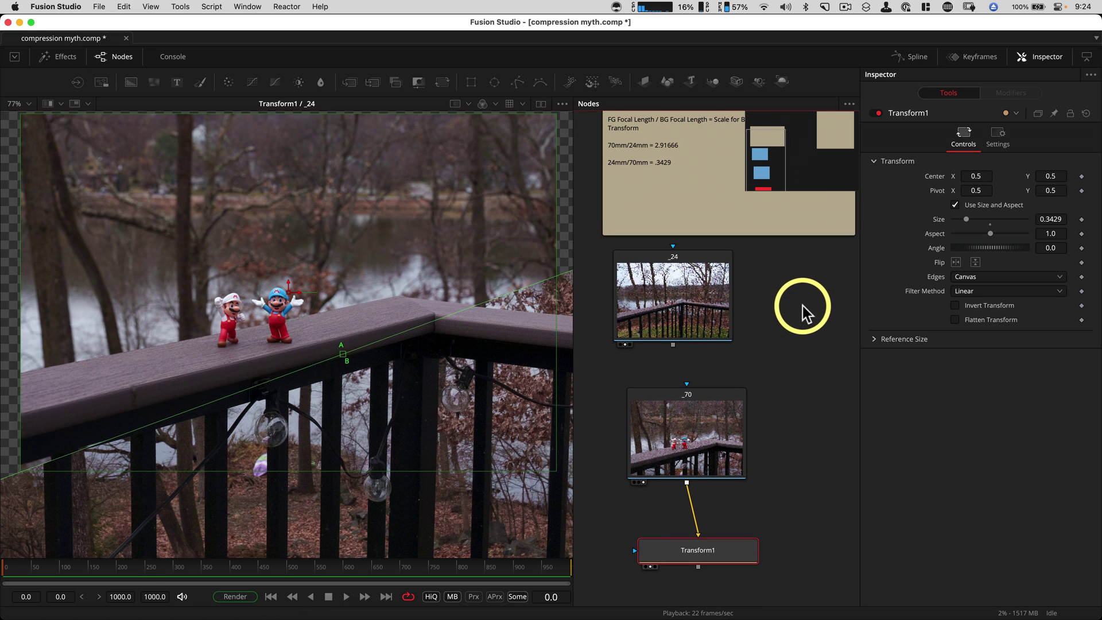
left_click(1056, 56)
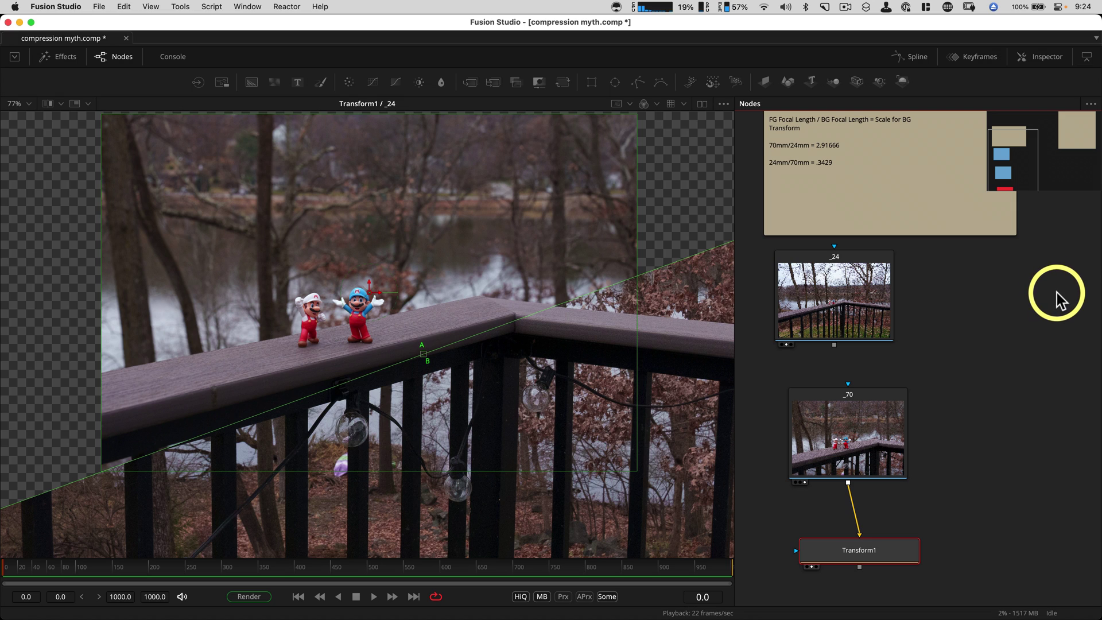
left_click_drag(1062, 295, 861, 378)
left_click_drag(1040, 368, 832, 412)
left_click_drag(970, 361, 931, 401)
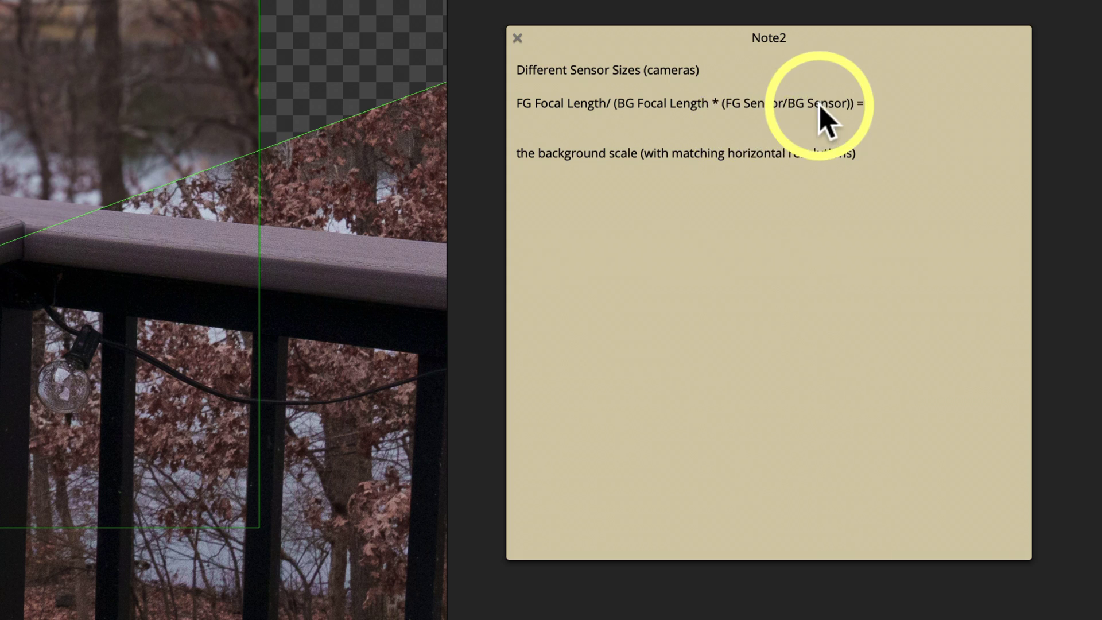
type("=")
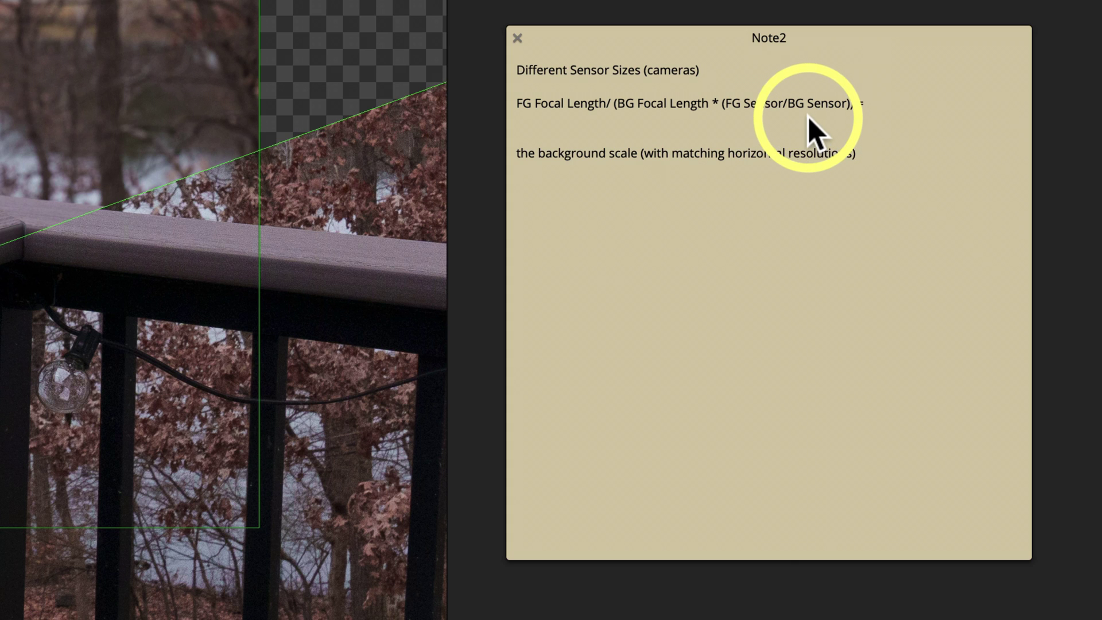